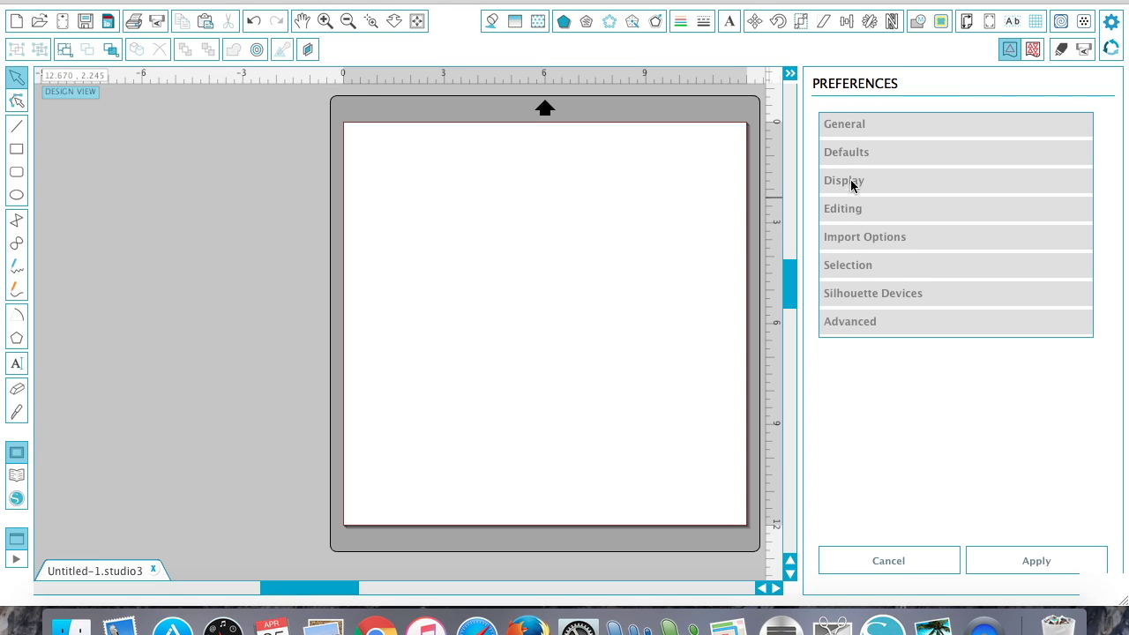
- Expand the Selection category in Preferences to list its drag-select and after-shape options
click(851, 266)
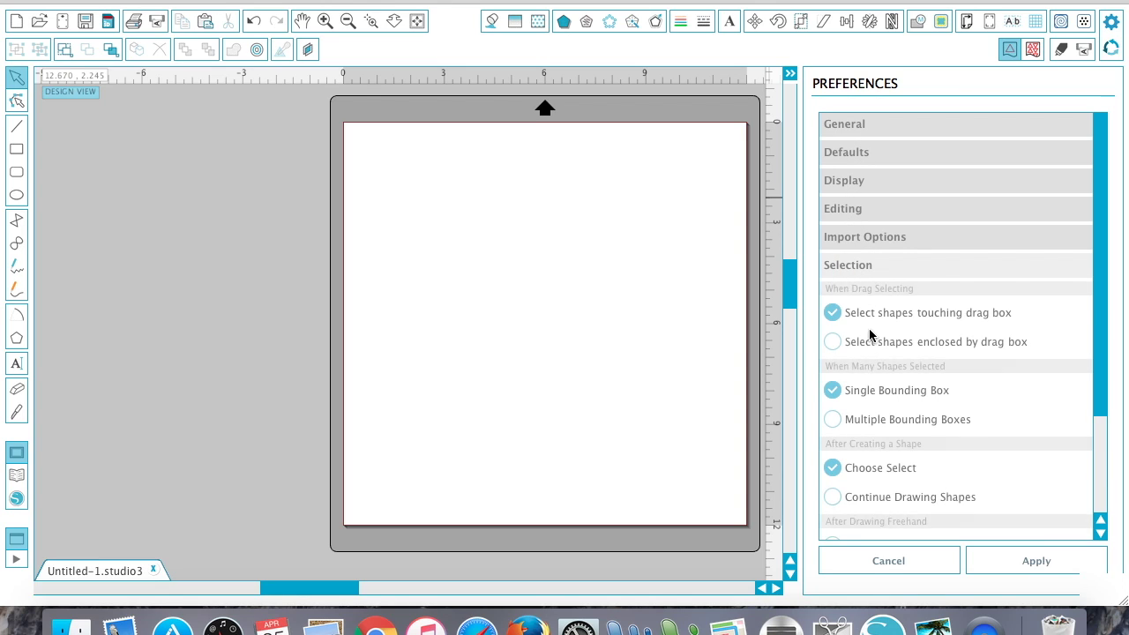
- Scroll through the Selection preferences and draw a test rectangle on the mat
scroll(869, 333, down, 3)
scroll(871, 341, down, 2)
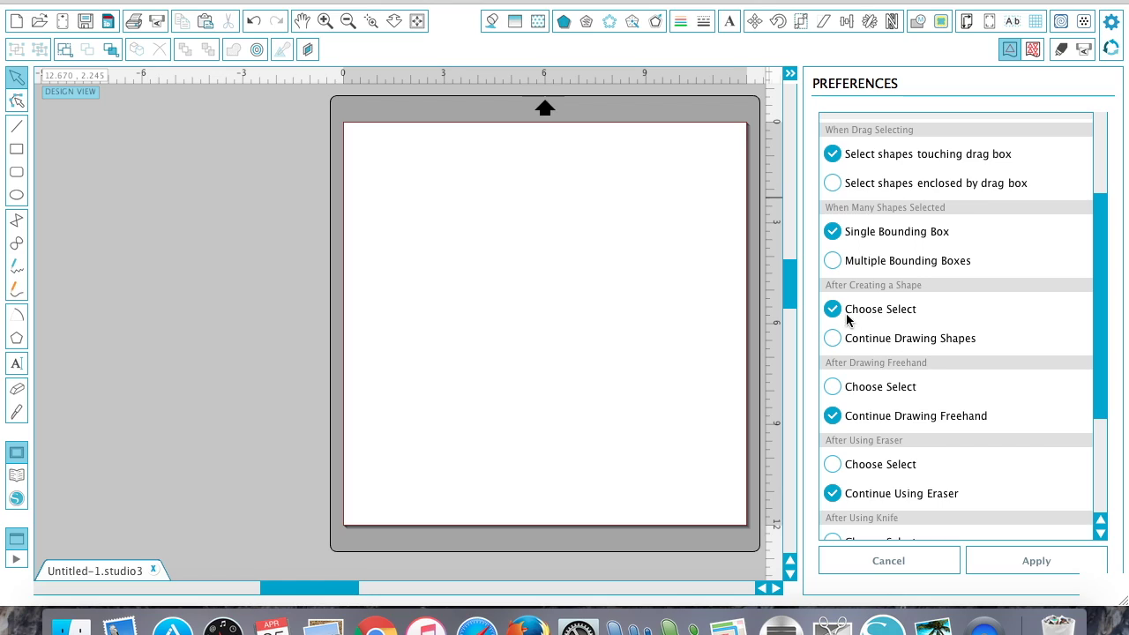
click(833, 316)
click(16, 149)
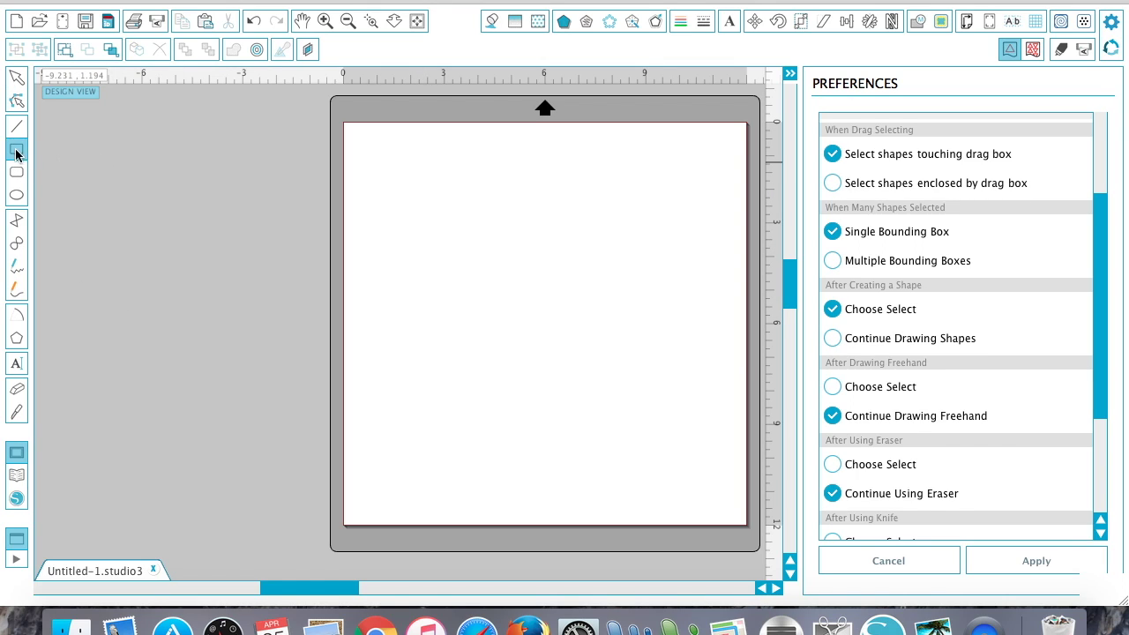
drag(438, 264, 529, 367)
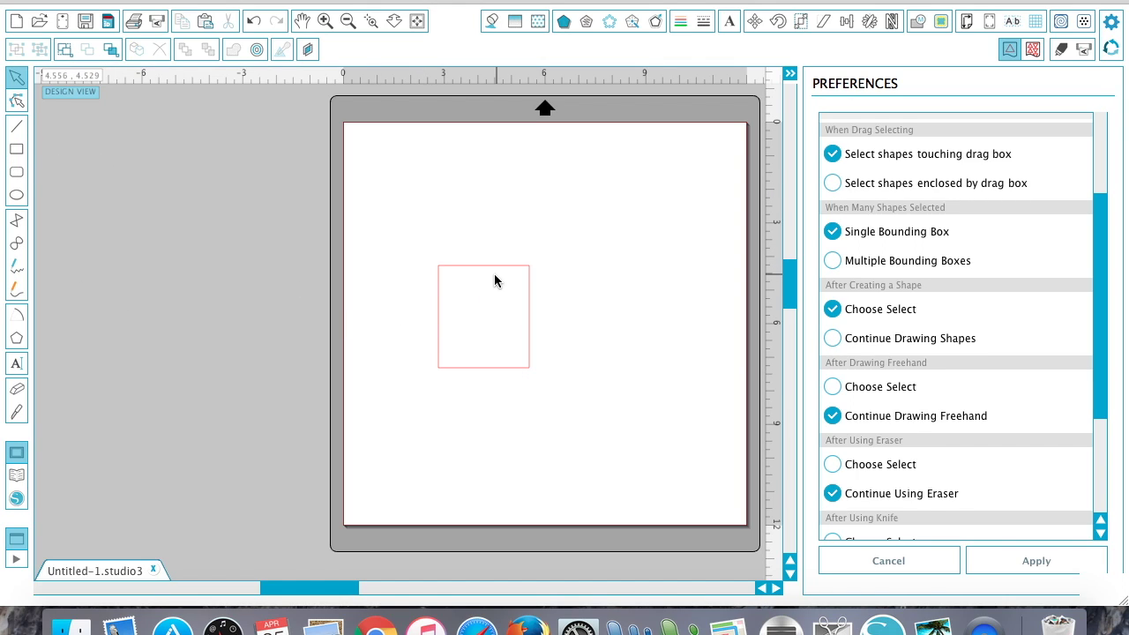
- Delete the test rectangle and set After Creating a Shape to Continue Drawing Shapes
drag(429, 218, 550, 265)
click(555, 330)
click(478, 266)
key(Delete)
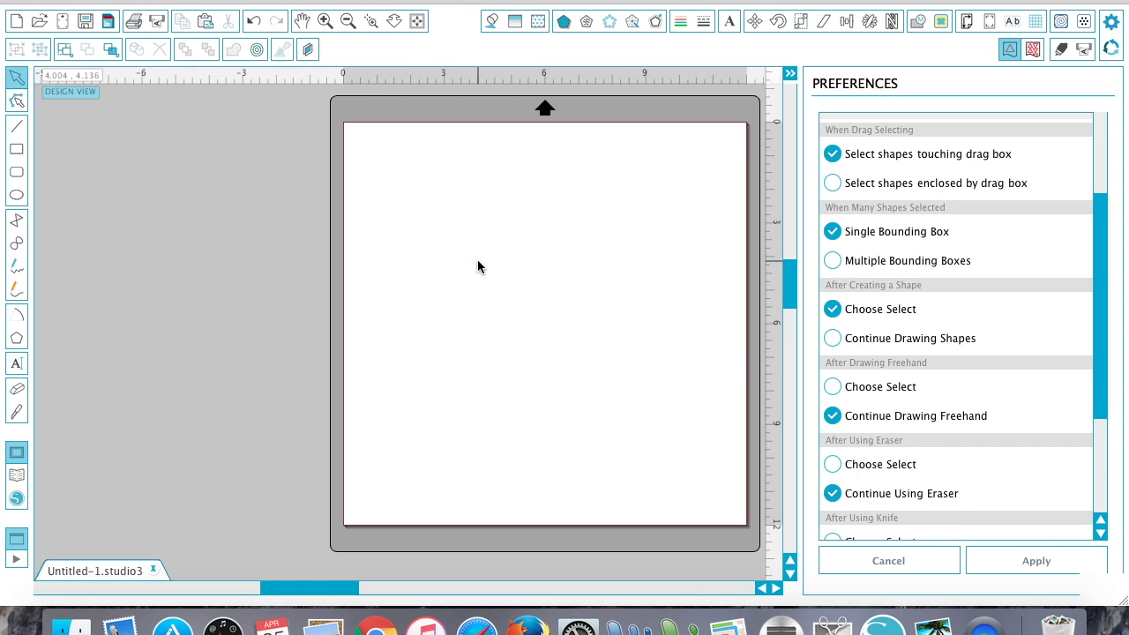
click(832, 337)
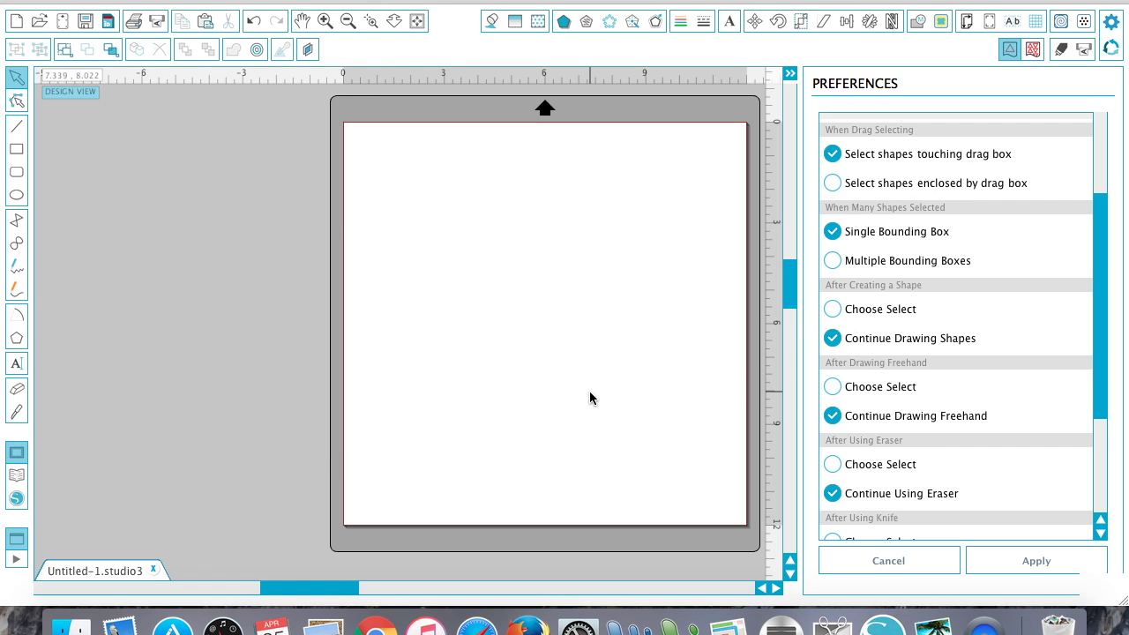
- Apply Continue Drawing Shapes and draw six rectangles in one go across the mat
click(997, 563)
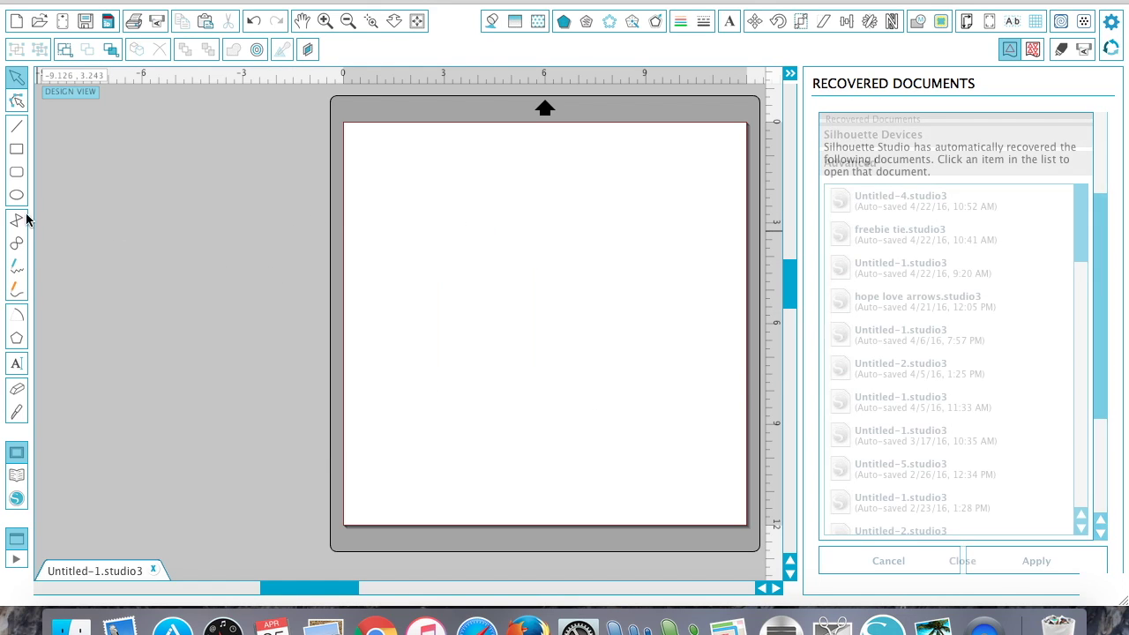
click(16, 149)
drag(380, 233, 488, 348)
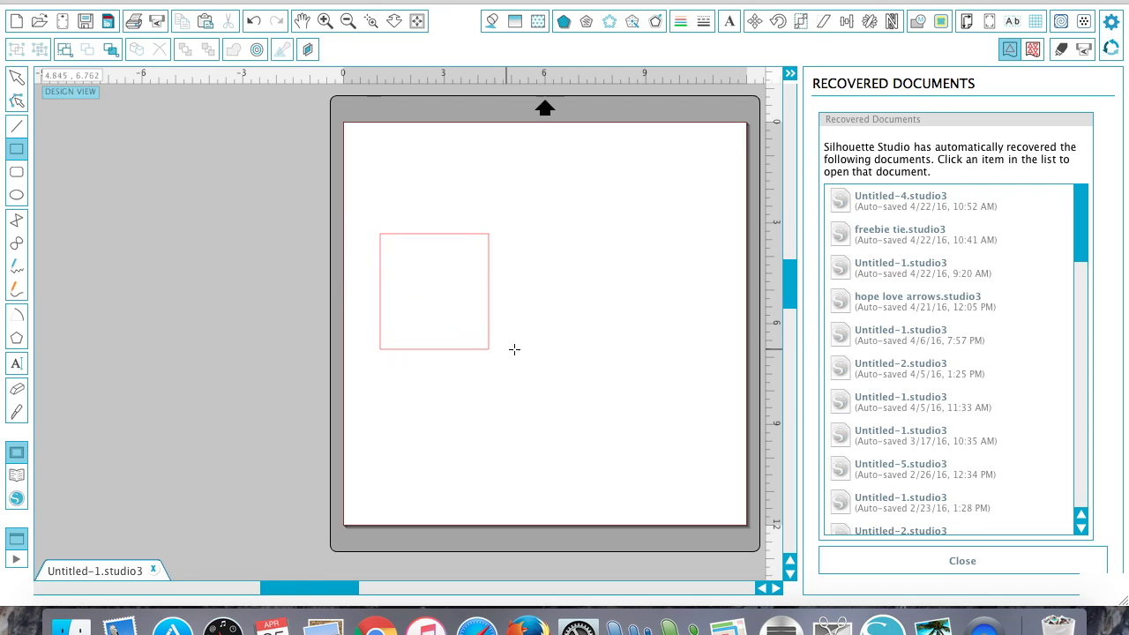
mouse_move(438, 305)
mouse_down()
mouse_move(552, 350)
mouse_move(604, 405)
mouse_up()
drag(591, 211, 665, 355)
drag(522, 333, 688, 383)
mouse_move(661, 433)
mouse_down()
mouse_move(536, 350)
mouse_move(129, 286)
mouse_up()
drag(231, 291, 383, 365)
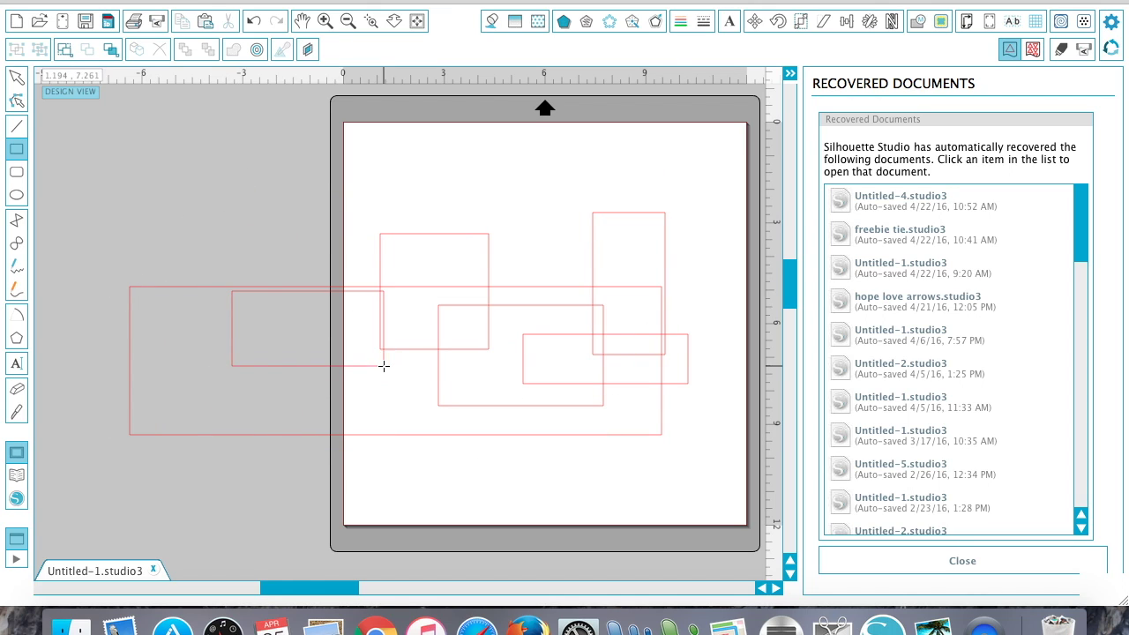
- Set After Creating a Shape back to Choose Select, apply, and delete all test rectangles
click(16, 81)
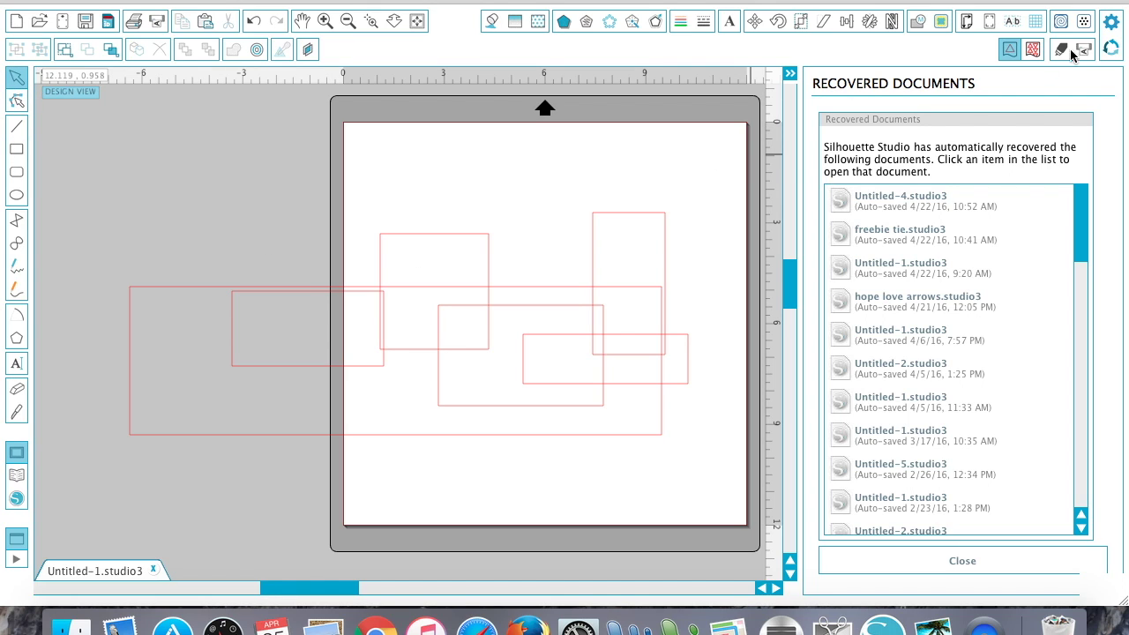
click(1111, 21)
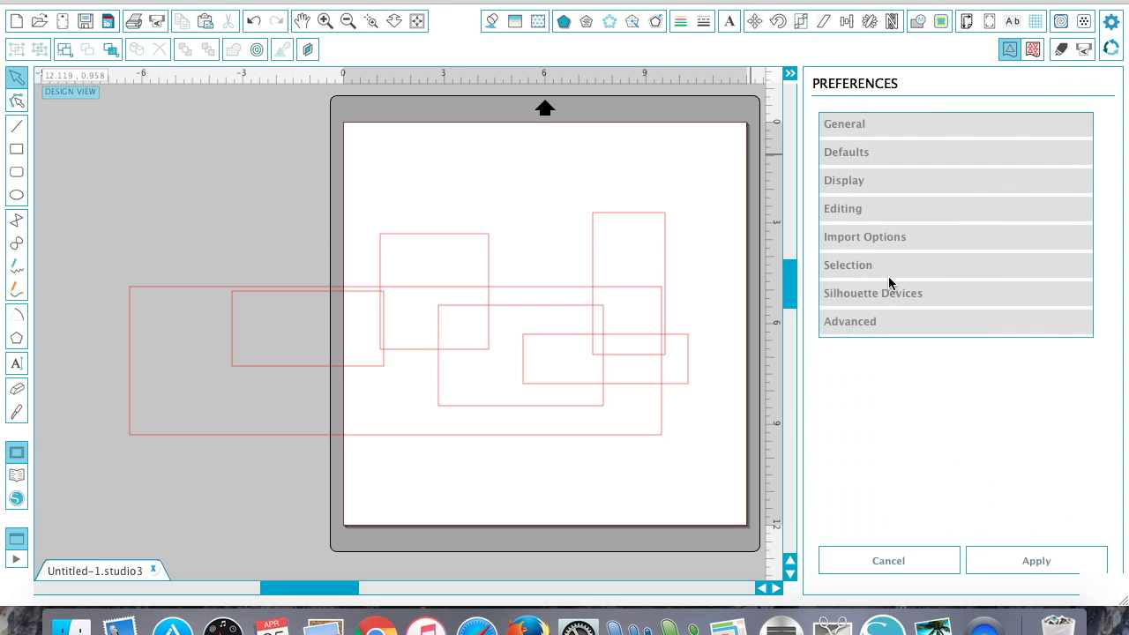
click(868, 271)
click(833, 469)
scroll(899, 396, down, 5)
click(999, 563)
drag(439, 239, 662, 494)
key(Delete)
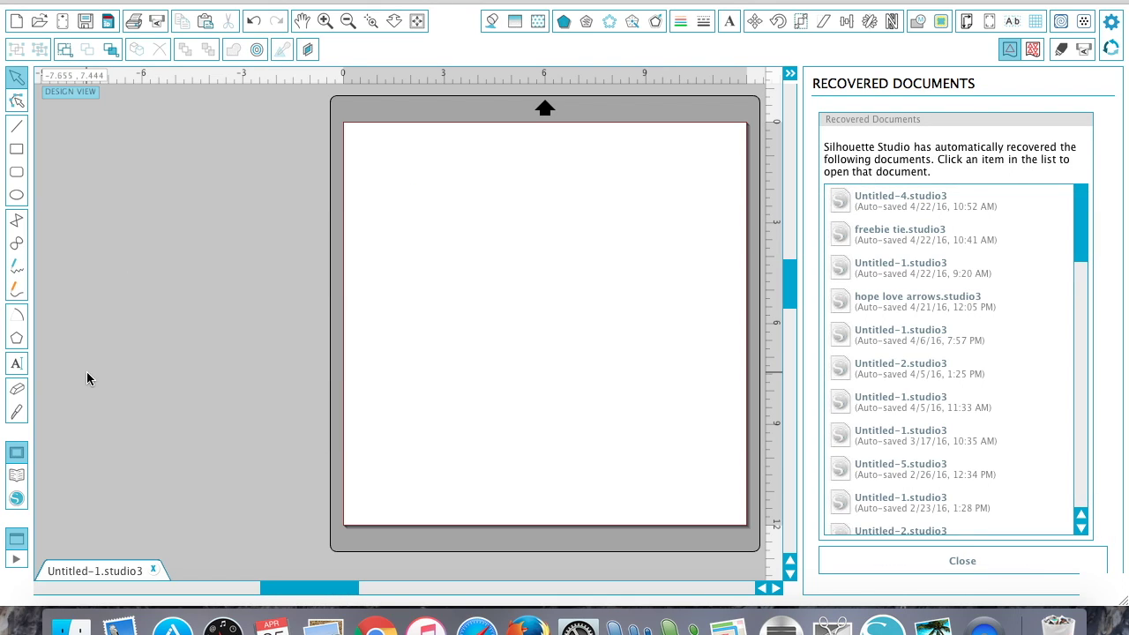
- Draw a circle near the mat centre, enable Show Center of Rotation under Defaults, and select it
click(16, 195)
drag(448, 240, 590, 387)
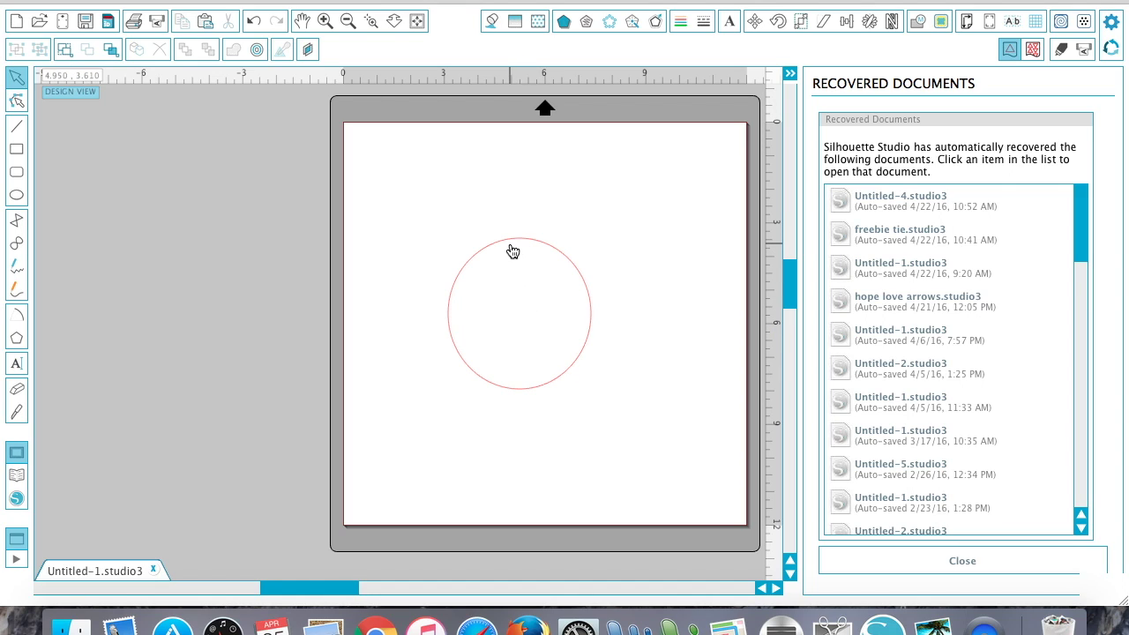
click(1111, 23)
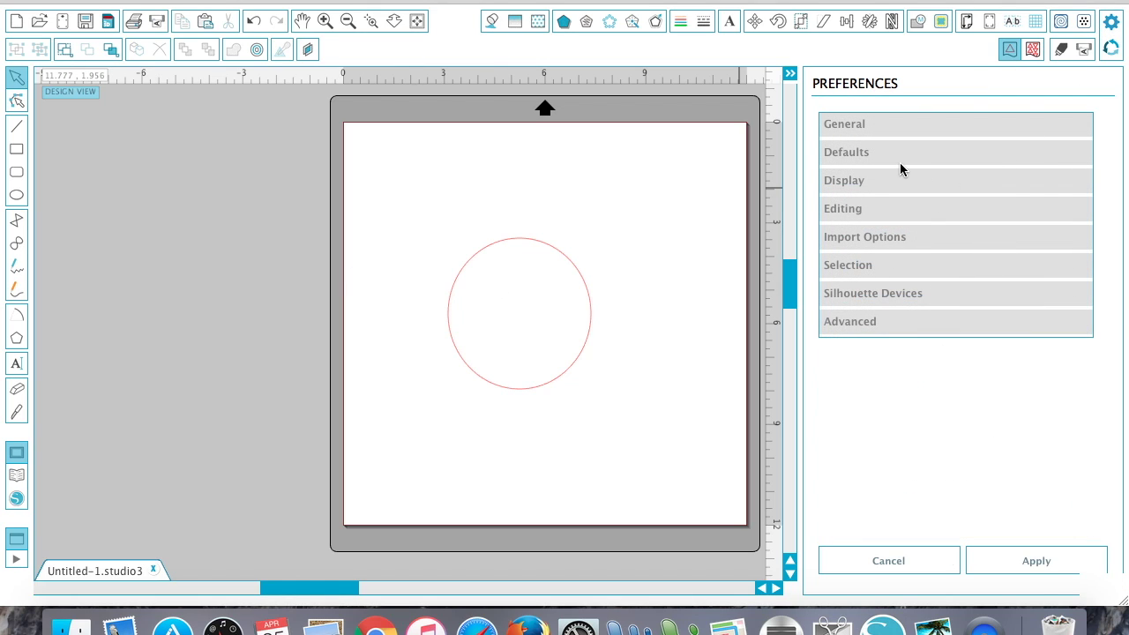
click(896, 158)
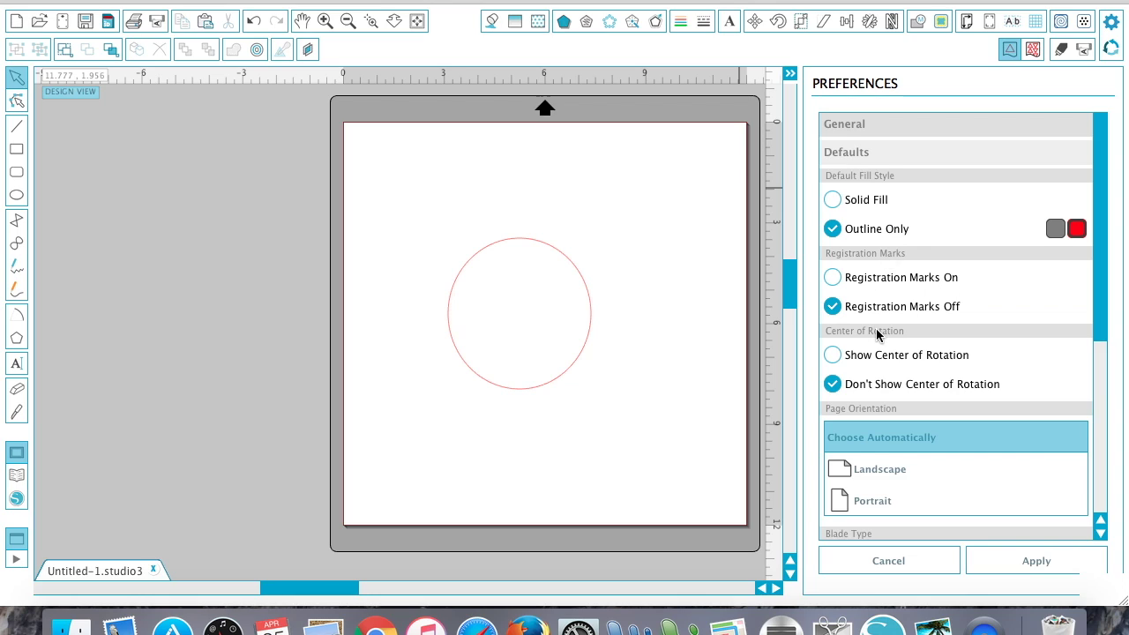
scroll(876, 330, down, 2)
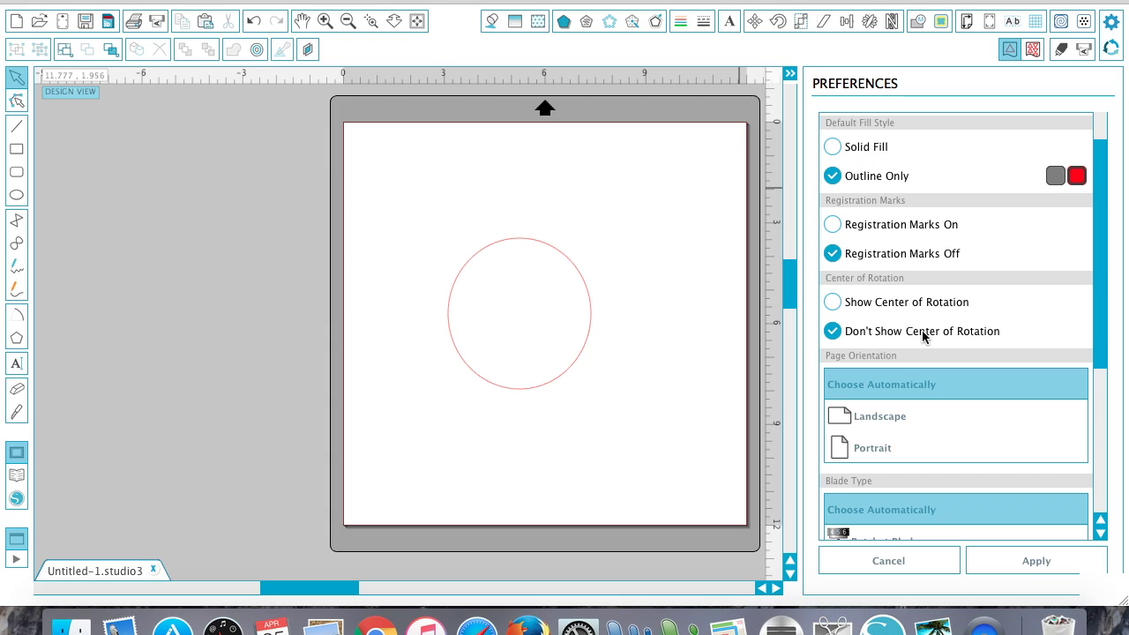
click(833, 301)
click(575, 361)
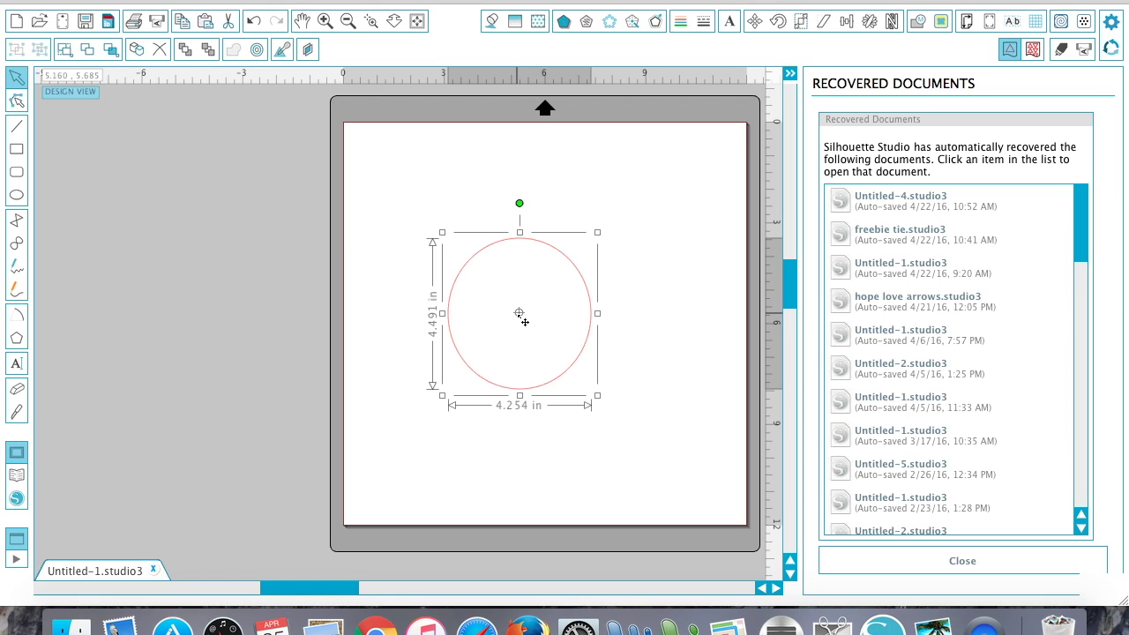
- Move the circle and reposition its center of rotation below-right of it
click(537, 369)
click(531, 358)
click(523, 328)
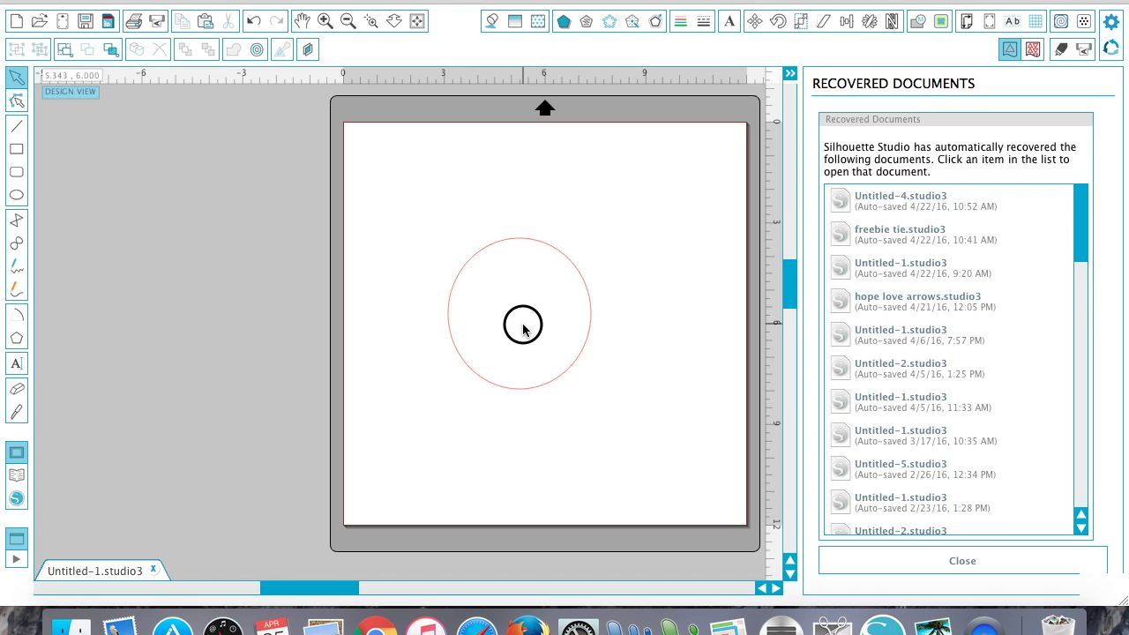
click(461, 255)
drag(464, 264, 443, 227)
double_click(443, 227)
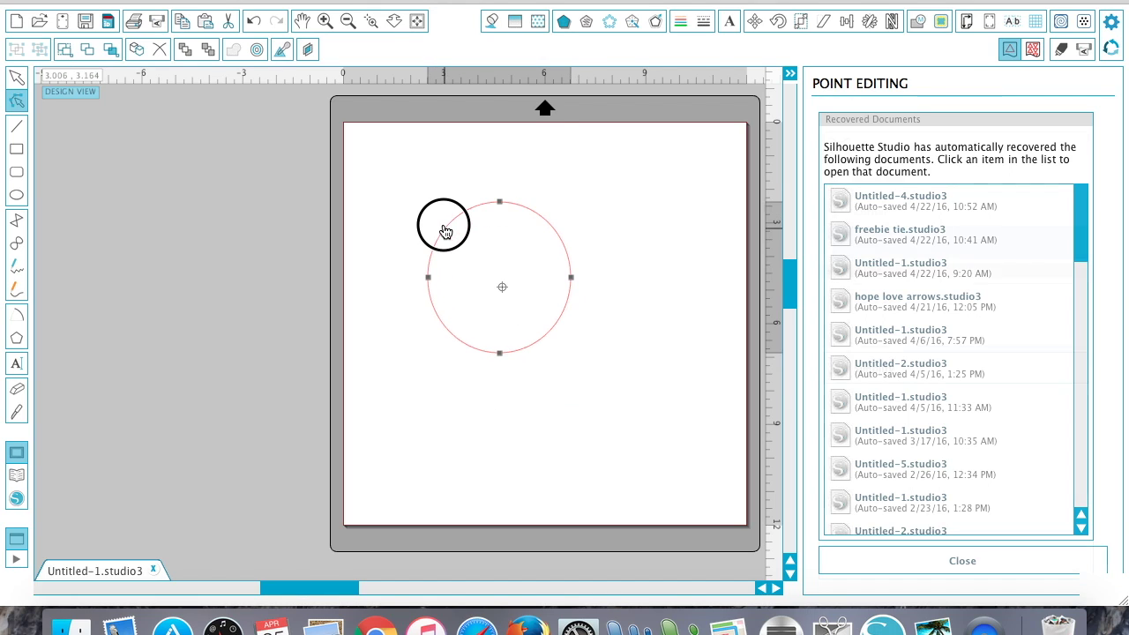
drag(503, 285, 624, 401)
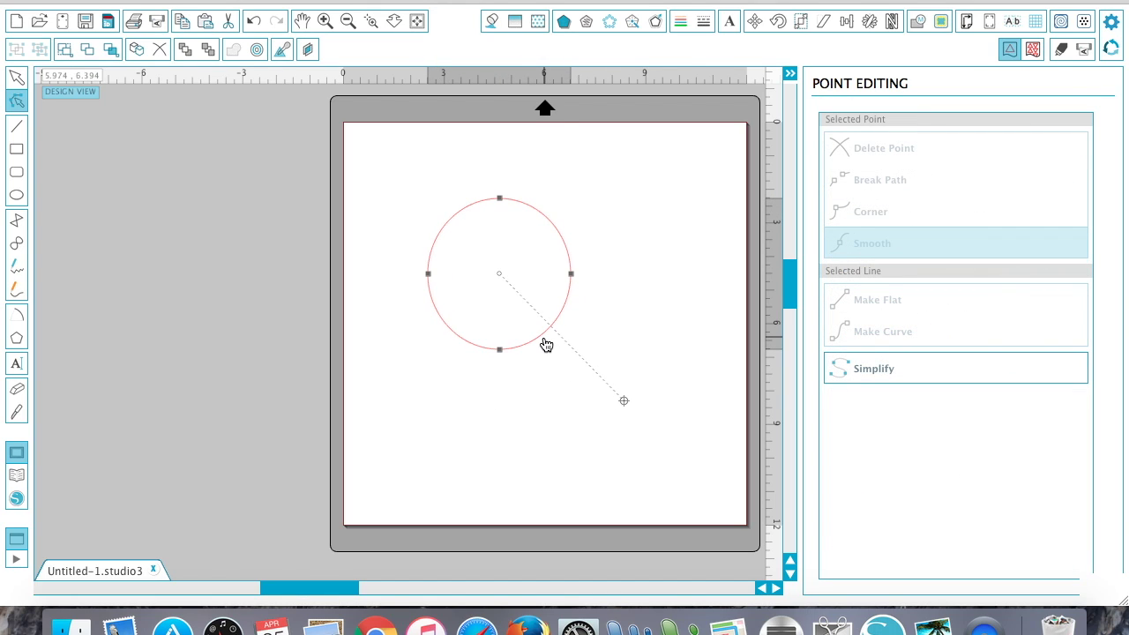
click(521, 335)
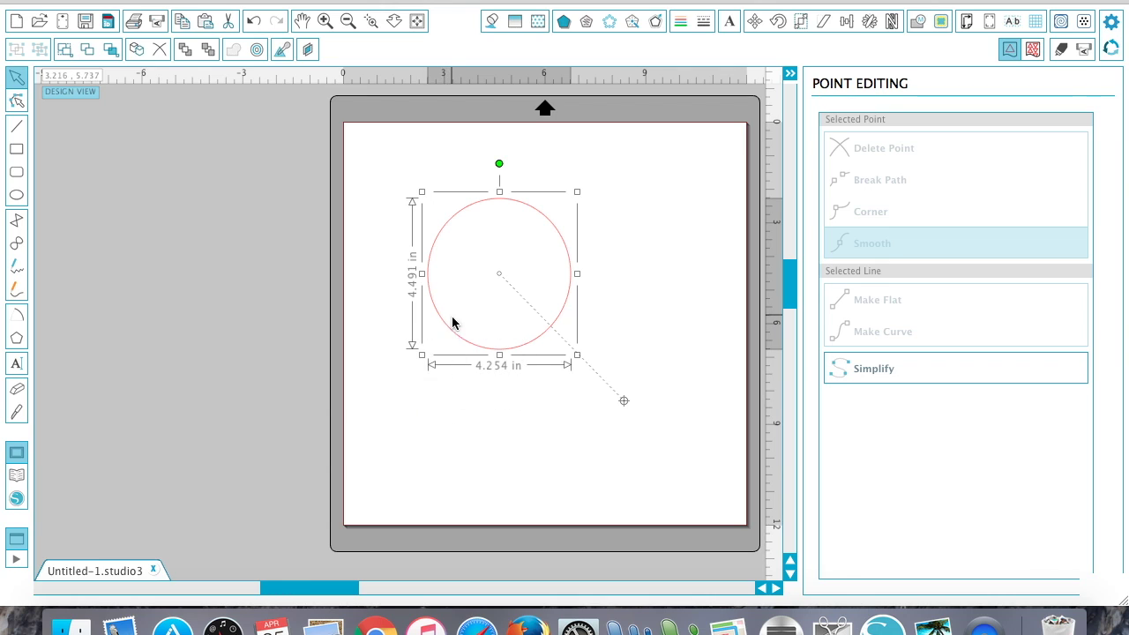
mouse_move(452, 326)
mouse_down()
mouse_move(385, 385)
mouse_move(461, 322)
mouse_move(458, 308)
mouse_move(454, 326)
mouse_up()
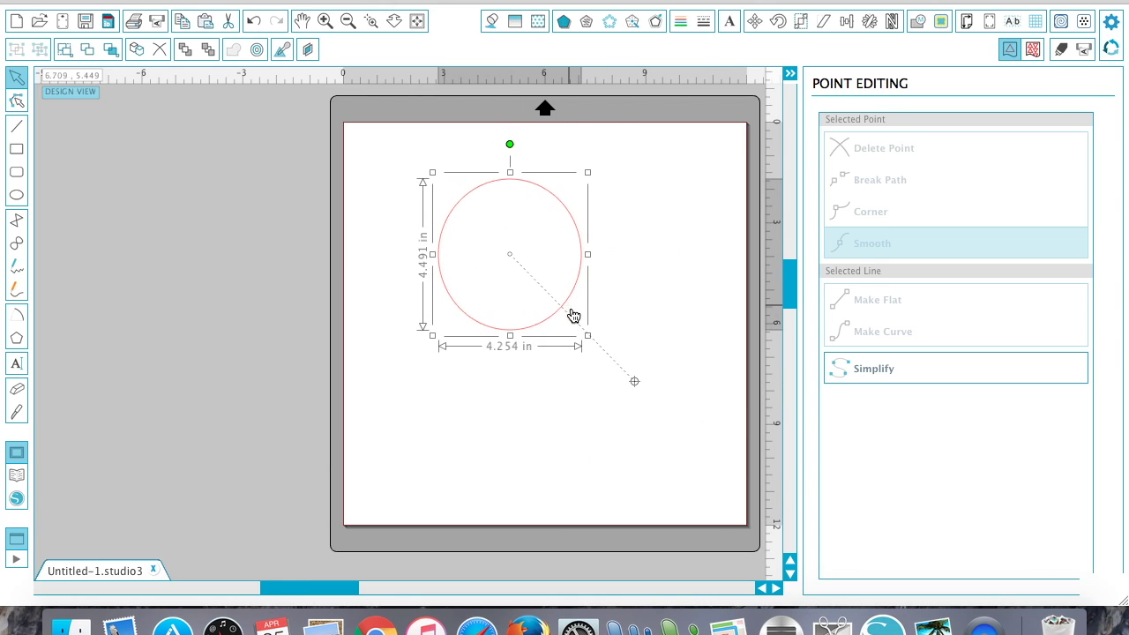
drag(645, 392, 644, 370)
- Set Defaults to Don't Show Center of Rotation and apply the preferences
click(1109, 23)
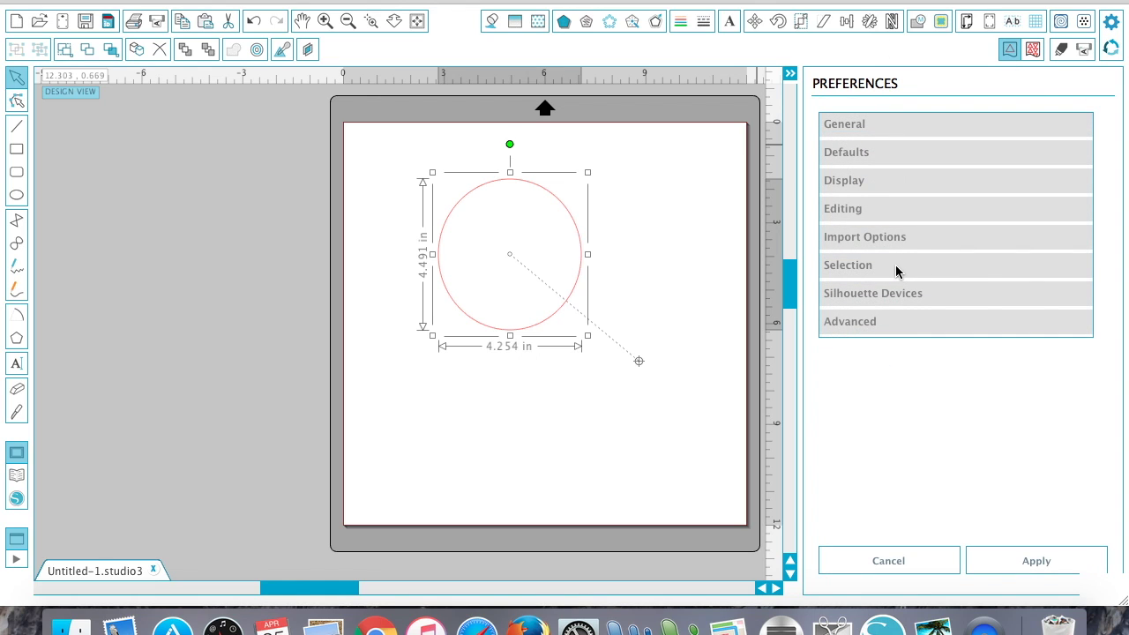
click(895, 264)
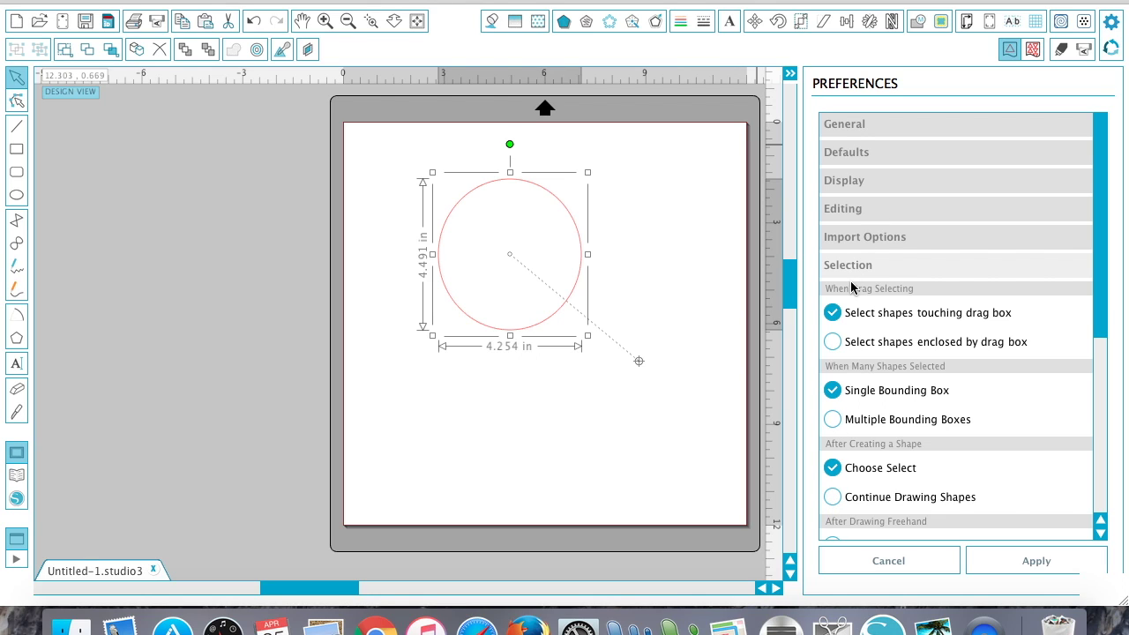
click(853, 156)
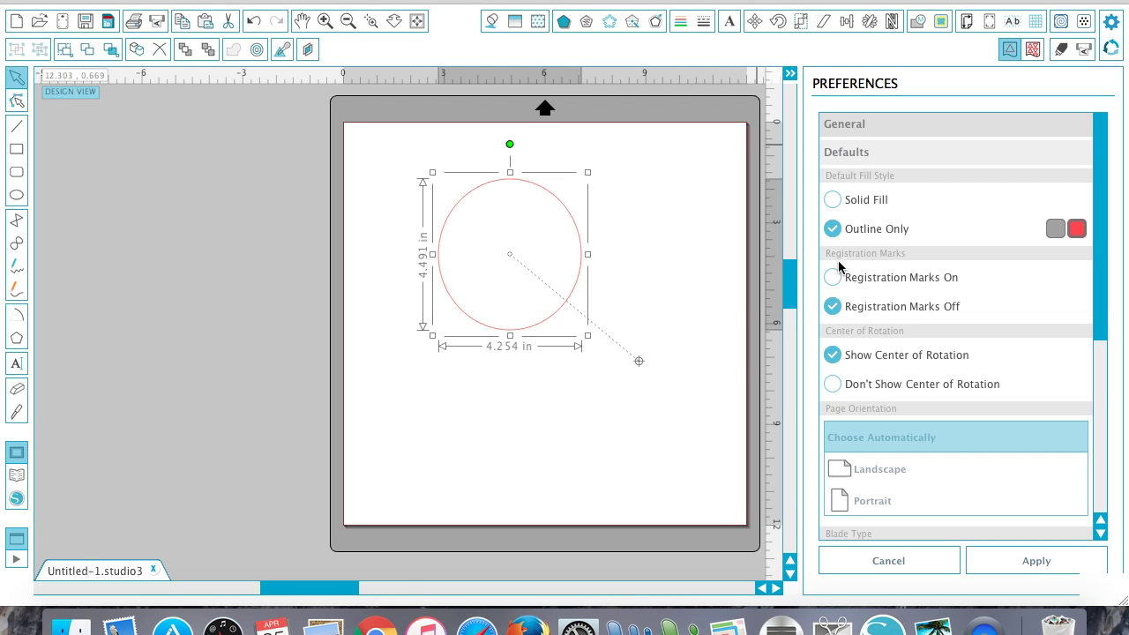
click(834, 384)
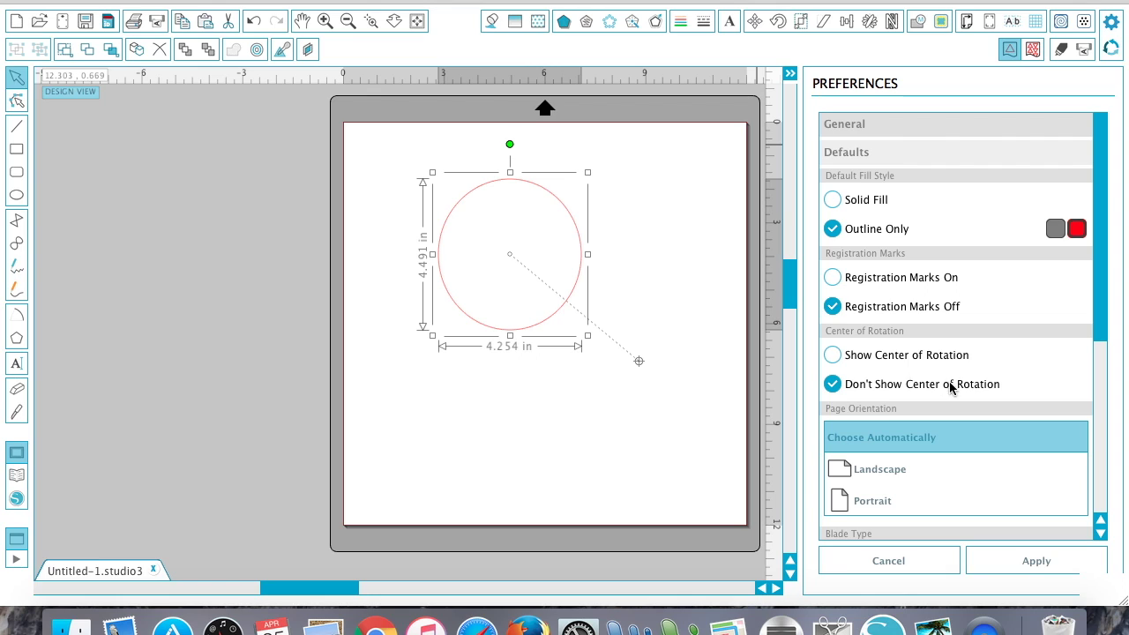
click(995, 569)
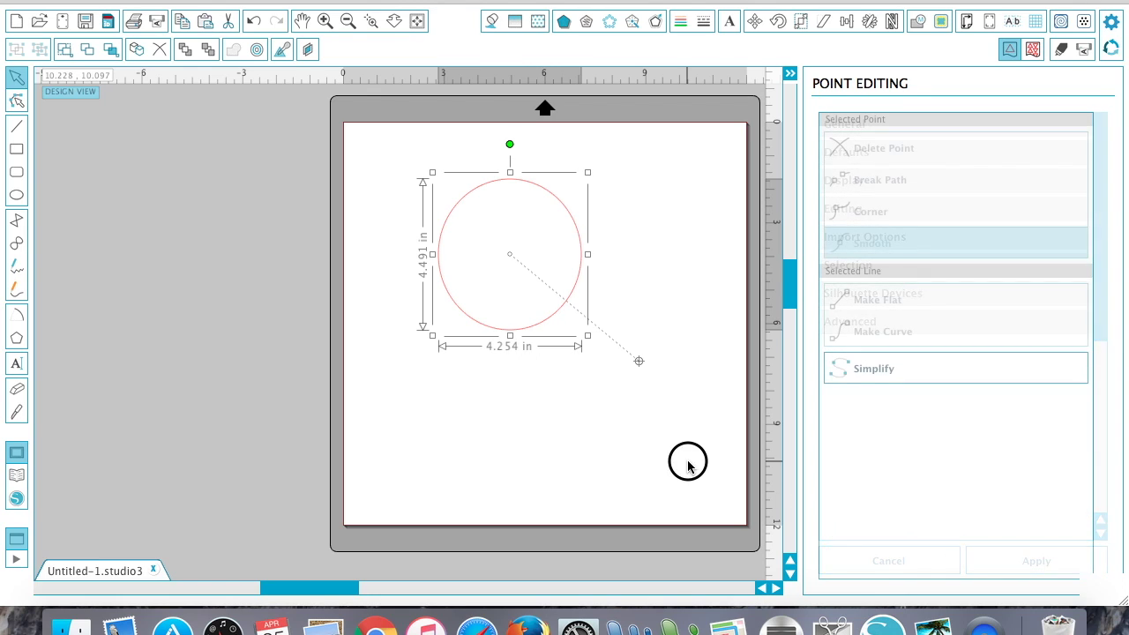
- Delete the circle, leaving the mat empty
click(569, 309)
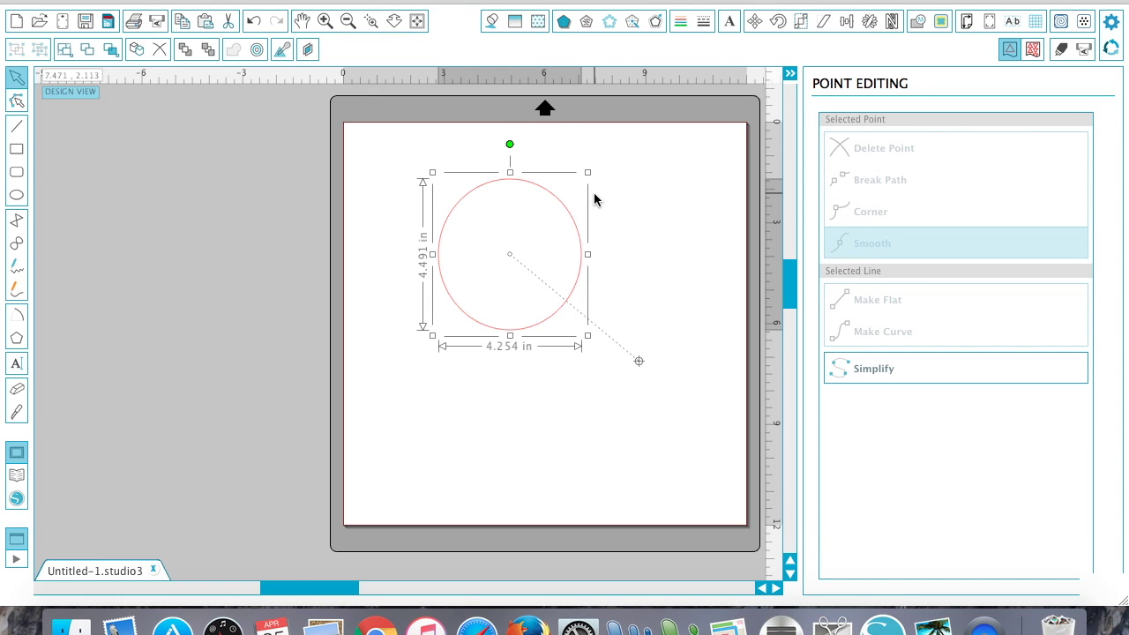
key(Delete)
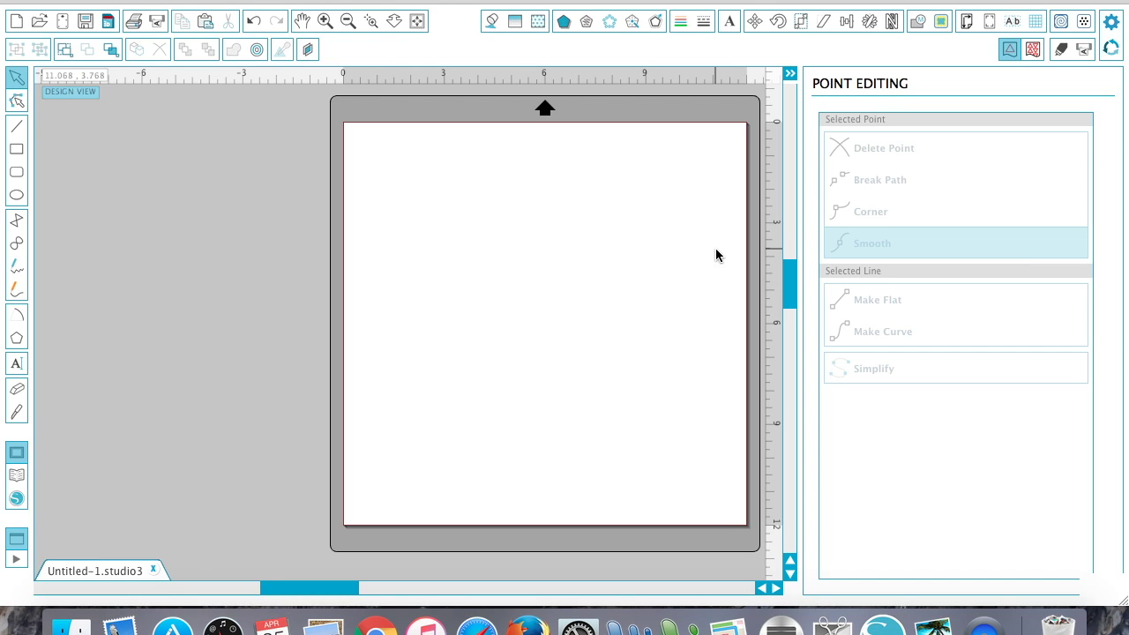
click(1108, 23)
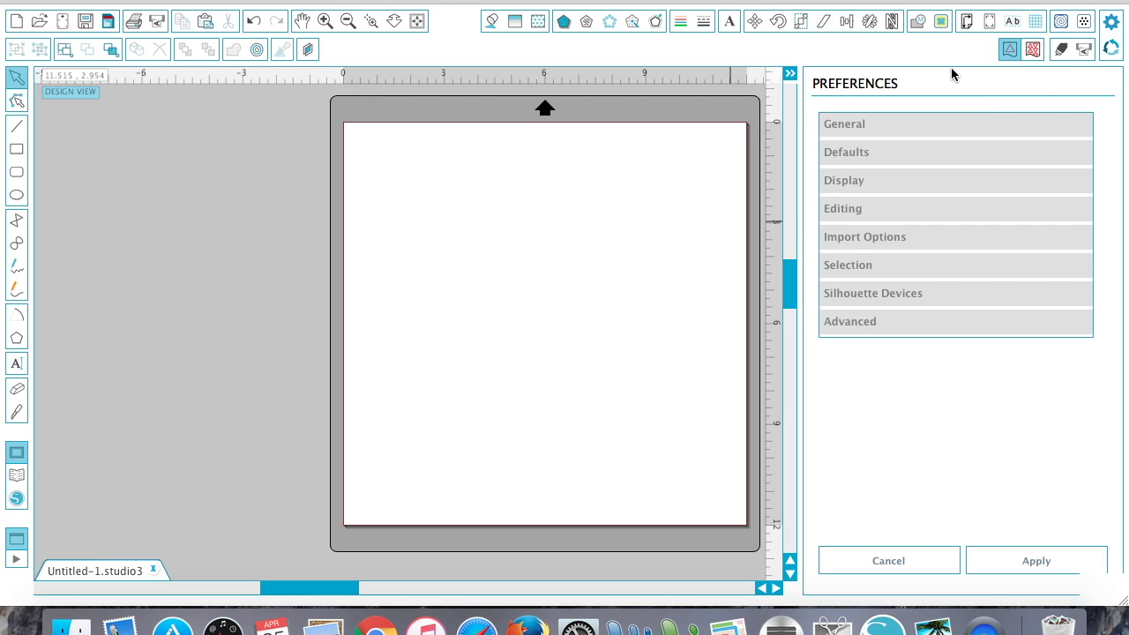
- Raise the Display Button Size slider to its largest setting and apply it
click(843, 182)
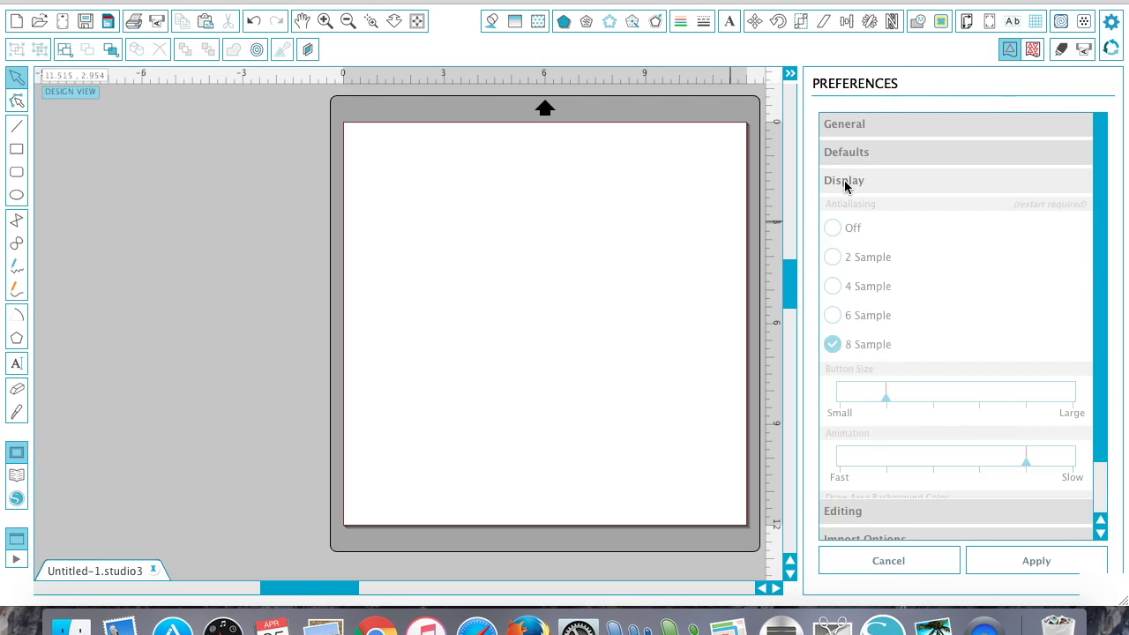
scroll(873, 317, down, 1)
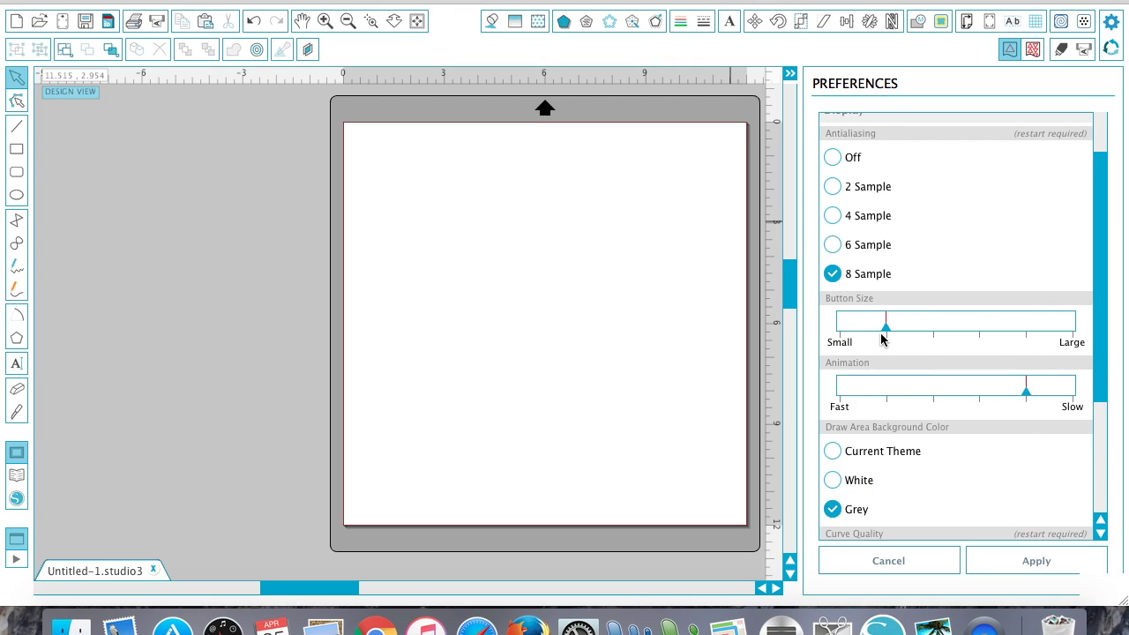
drag(885, 328, 936, 325)
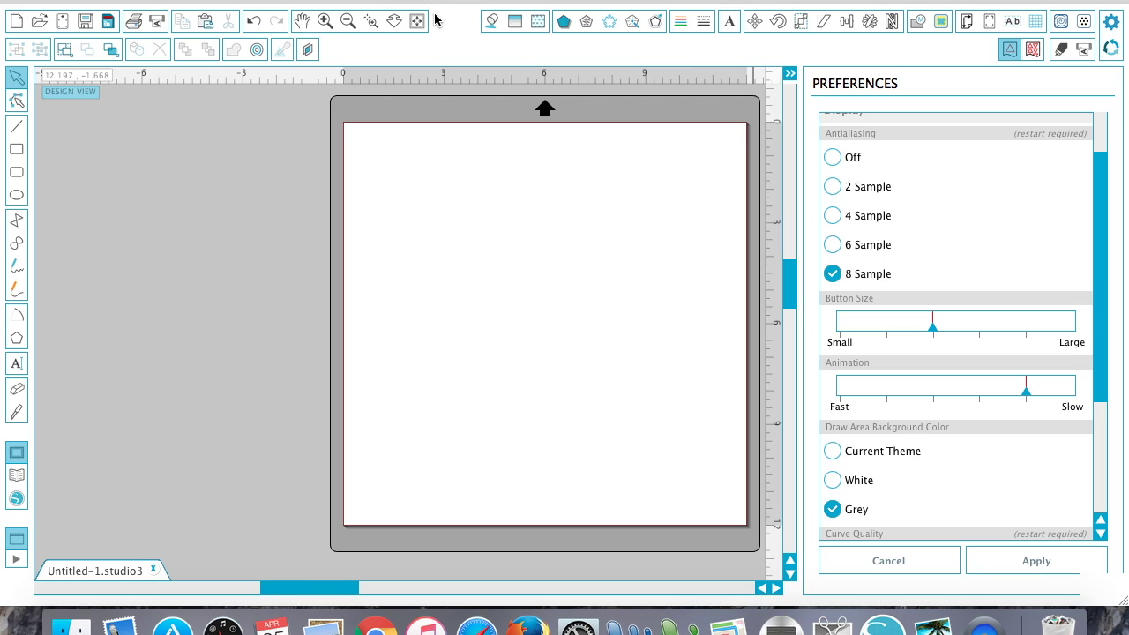
drag(933, 327, 979, 327)
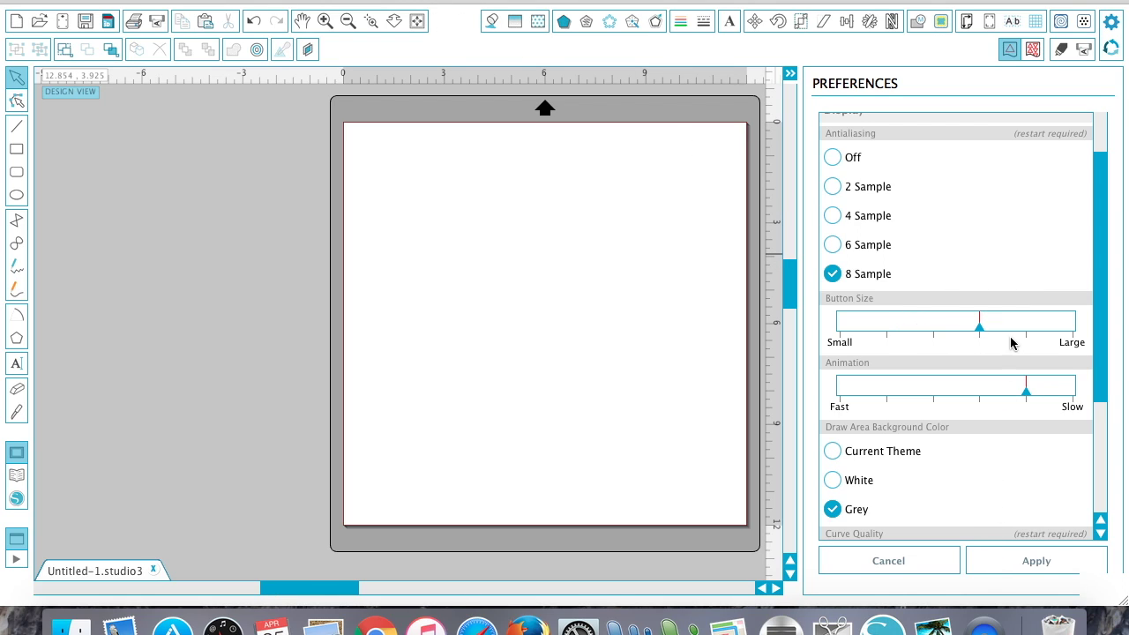
click(1018, 328)
click(1004, 559)
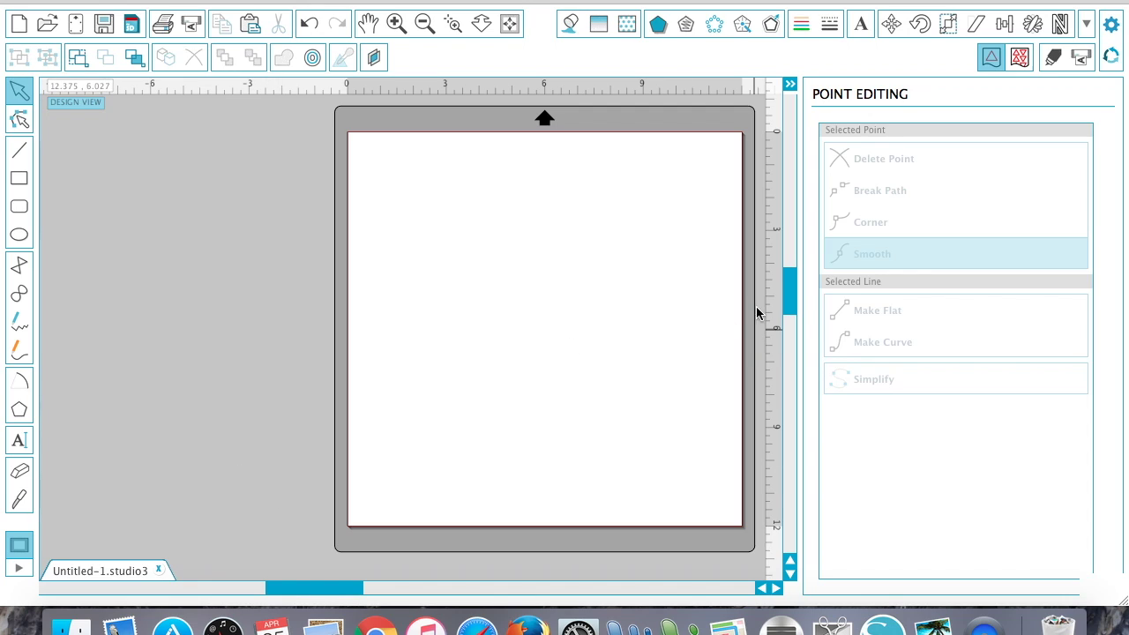
- Check the toolbar overflow list of tools that no longer fit
click(1090, 31)
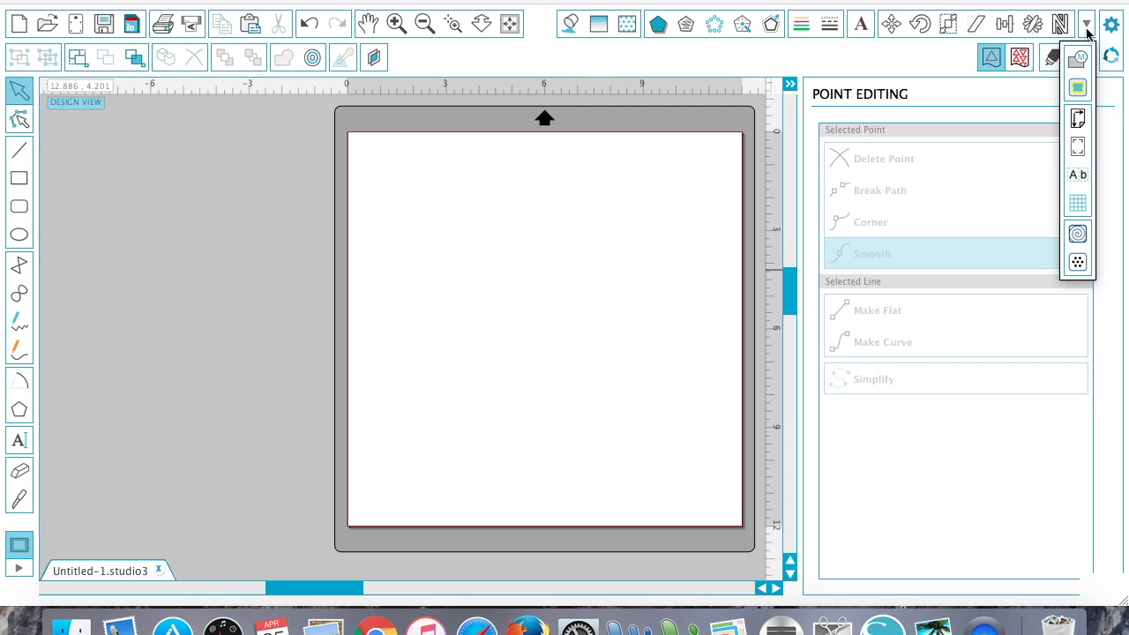
click(1084, 29)
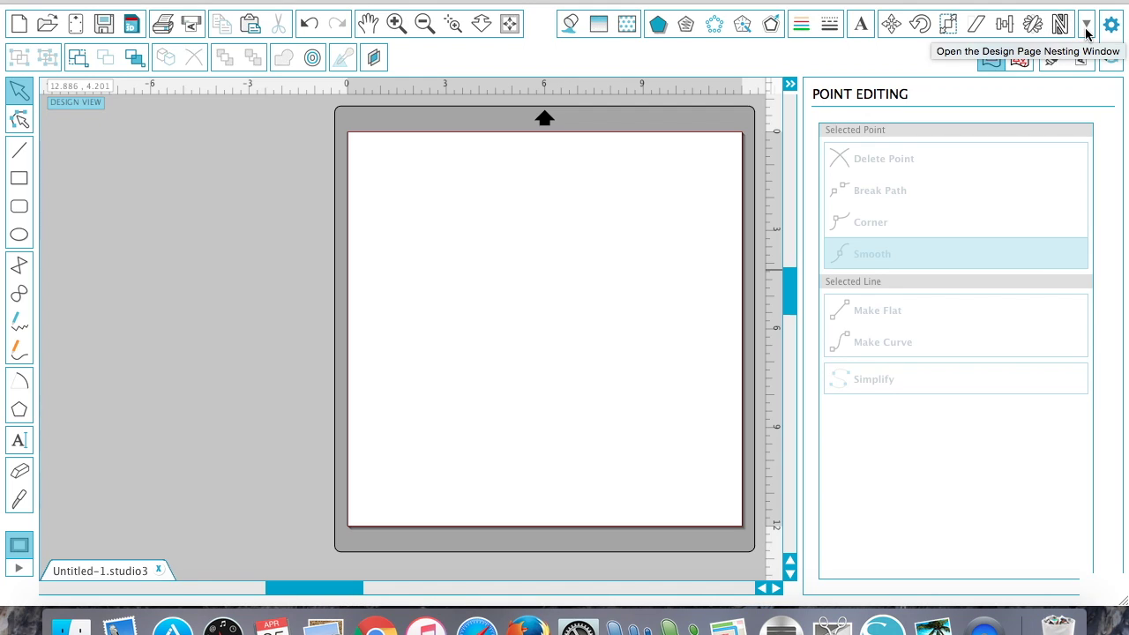
click(1086, 26)
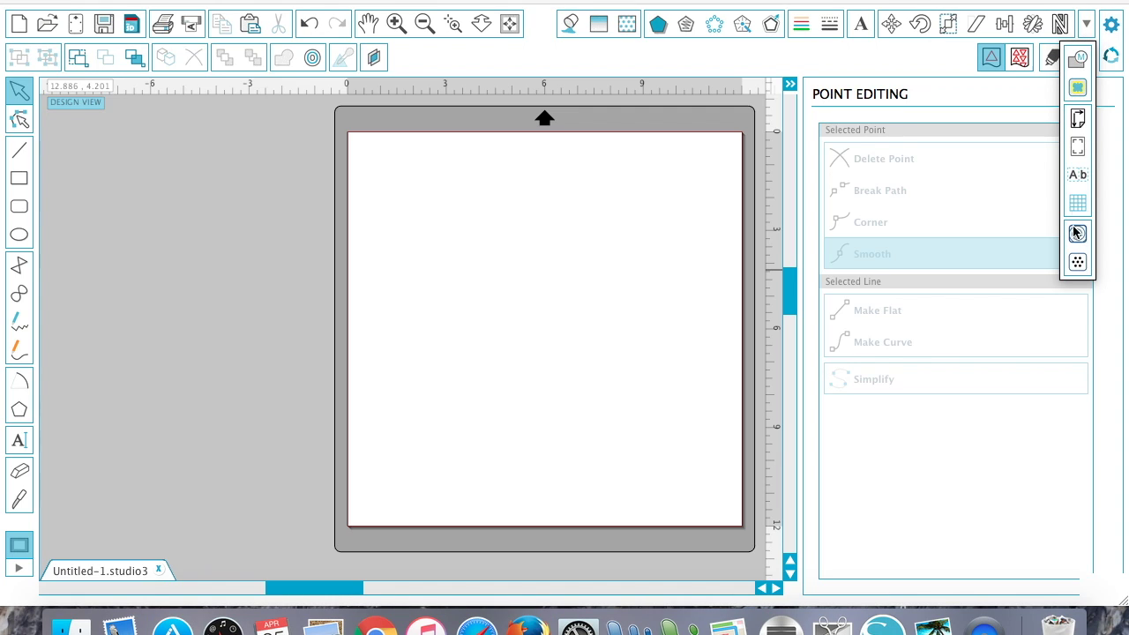
- Move the Display Button Size slider near the small end and apply it
click(1111, 24)
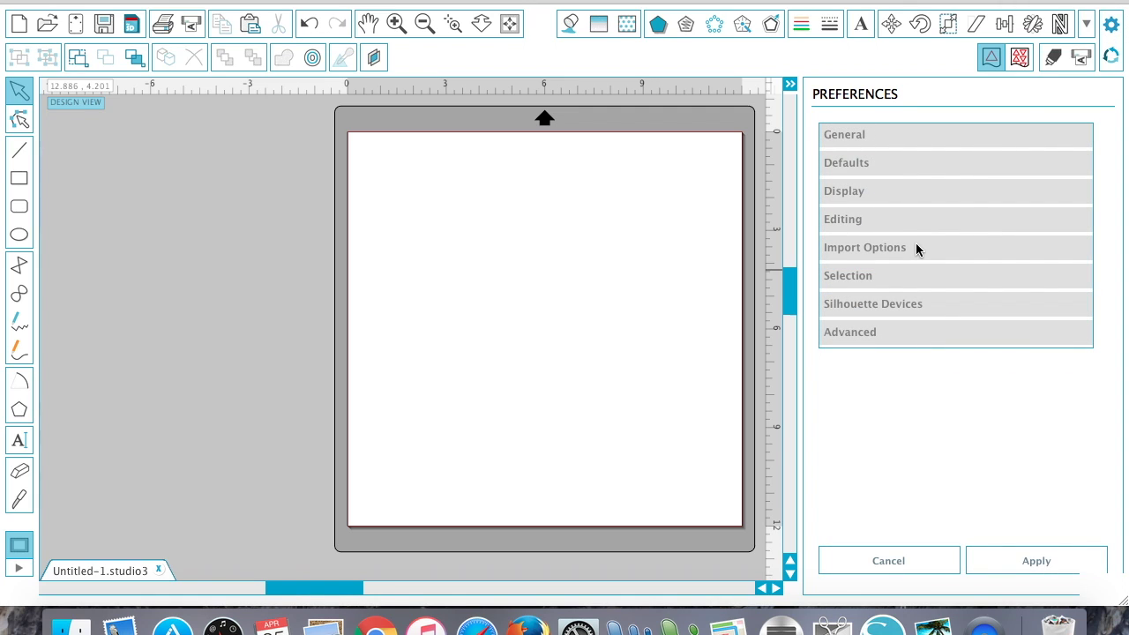
click(891, 188)
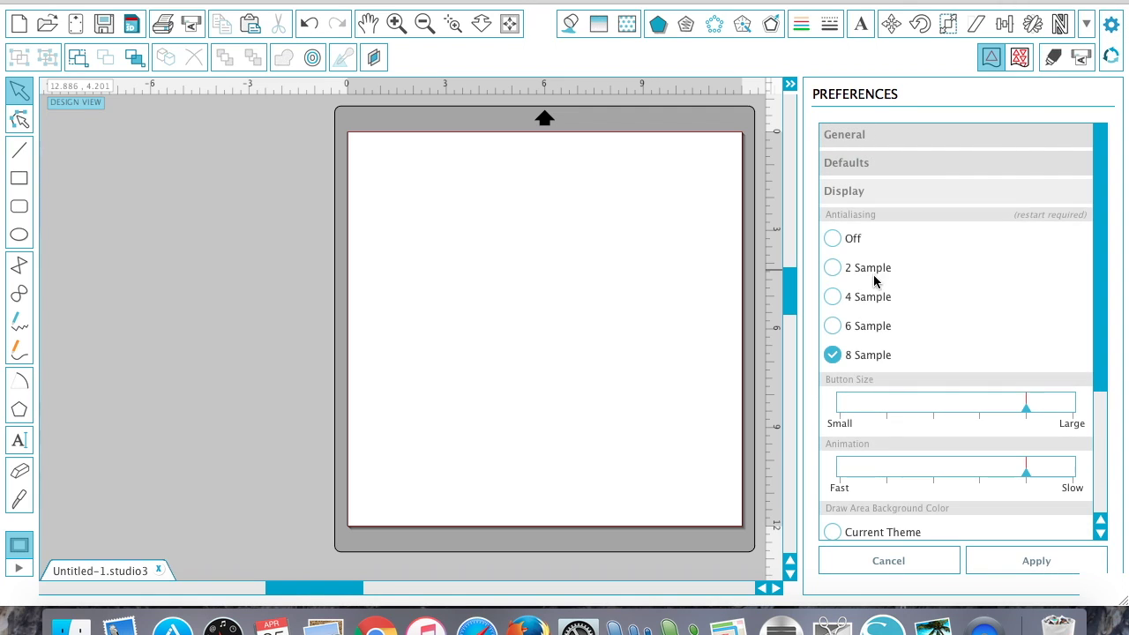
click(930, 409)
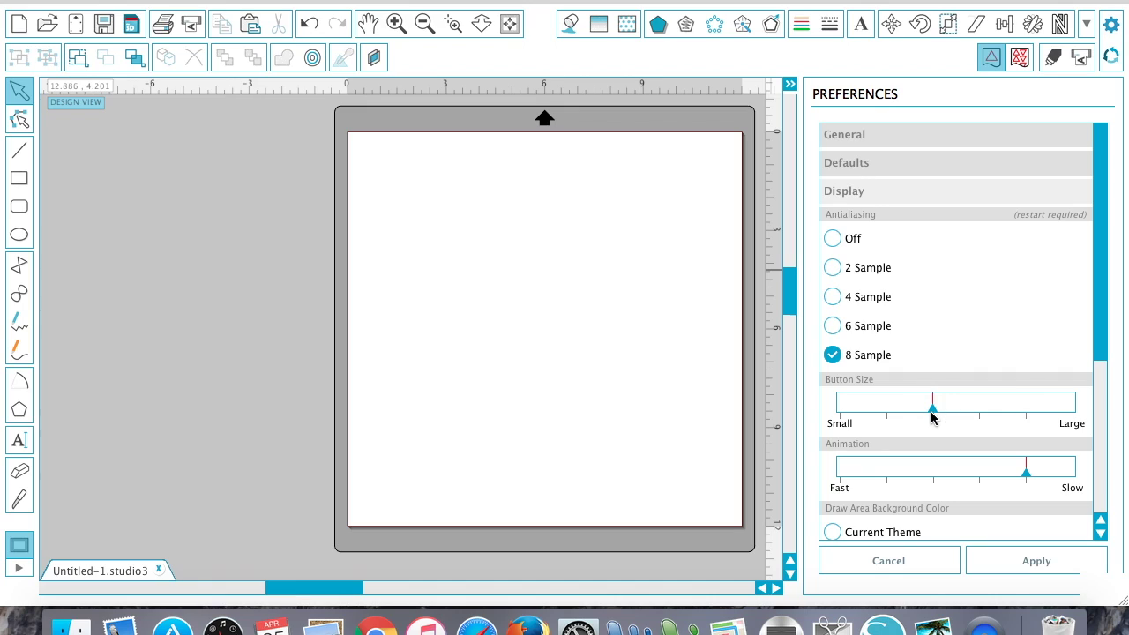
click(886, 408)
click(999, 565)
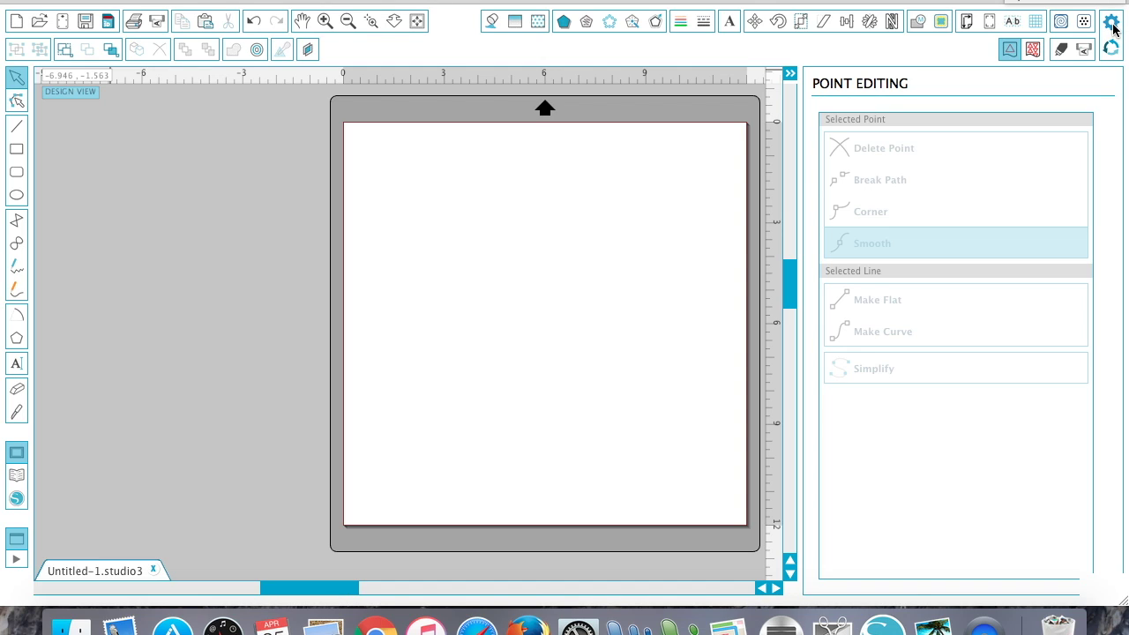
- Reopen the Preferences panel listing General through Advanced beside the empty mat
click(1112, 26)
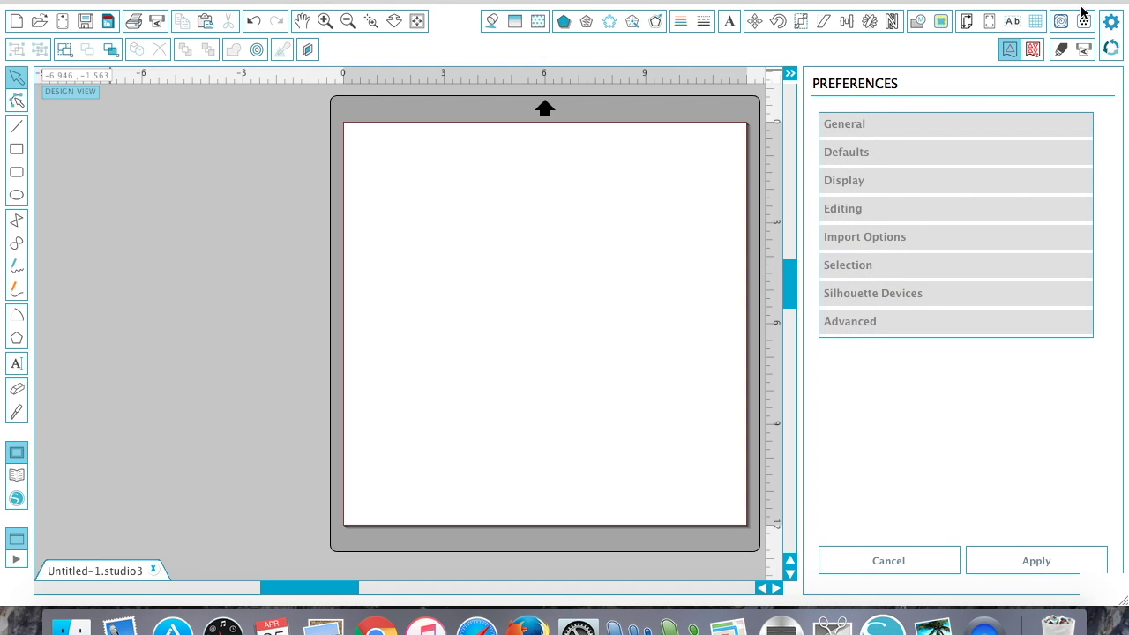